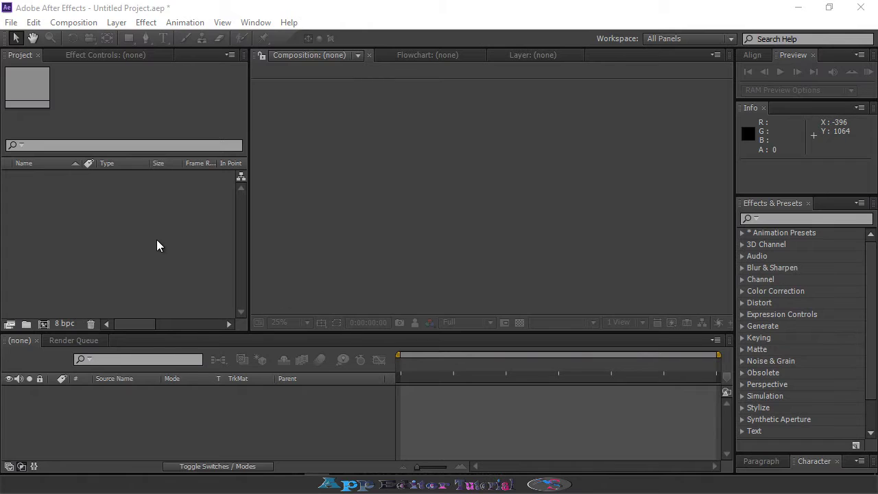
- Create a new 1920×1080 green composition named 'Comp 1dj'
right_click(139, 216)
left_click(173, 227)
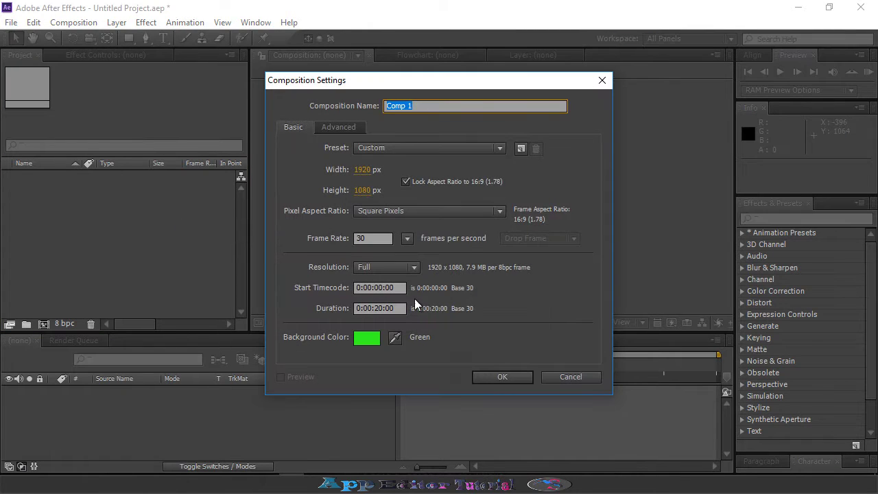
left_click(444, 107)
type("dj")
left_click(502, 376)
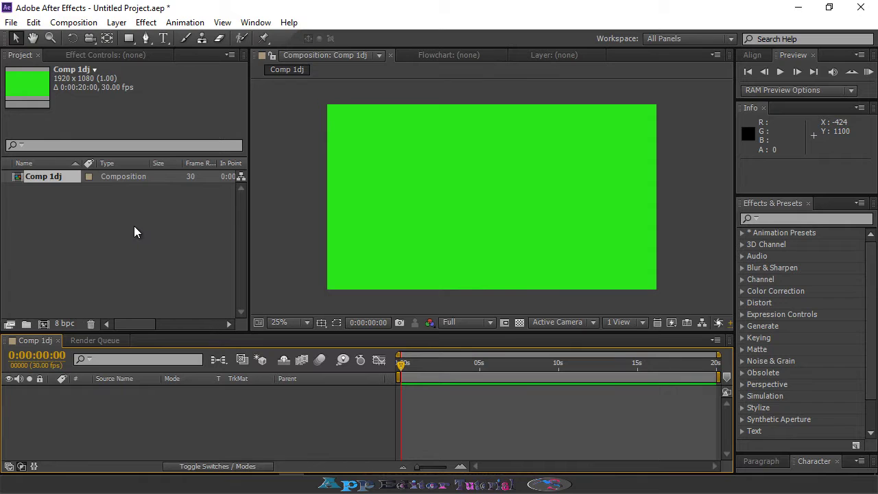
- Import the car JPG photo and the MP3 music track into the project
right_click(134, 225)
mouse_move(197, 284)
left_click(326, 281)
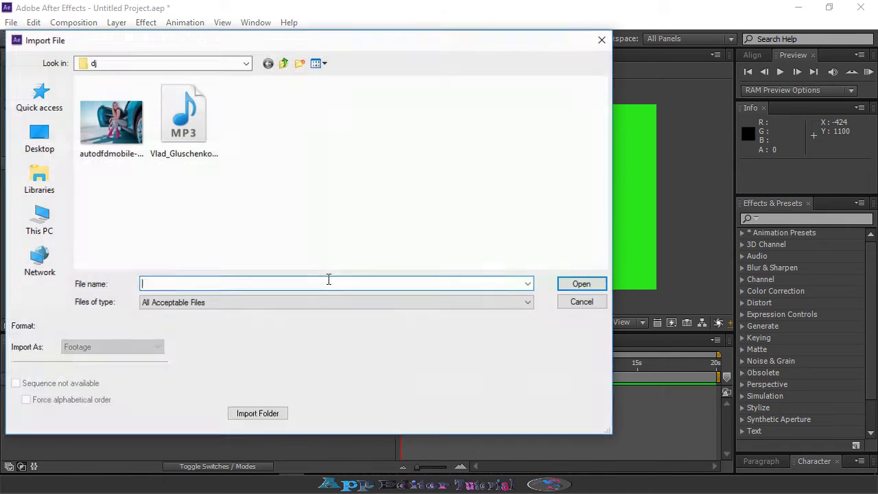
left_click(111, 123)
left_click(197, 143, "ctrl")
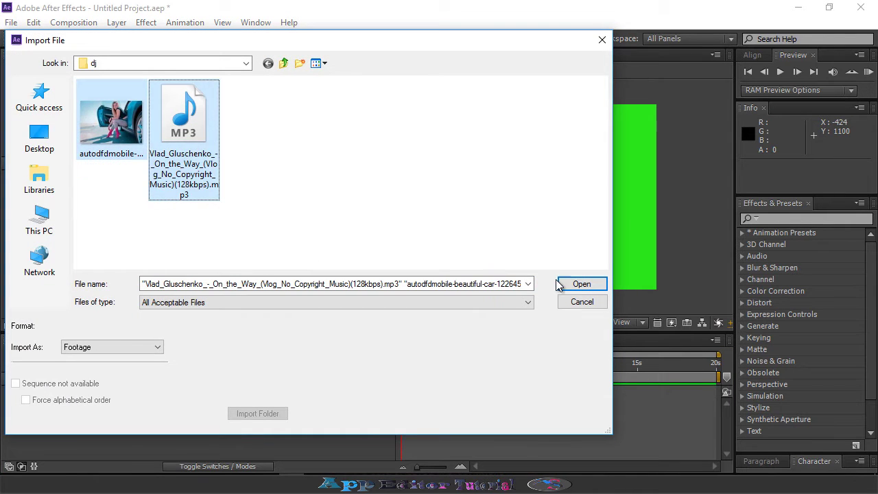
left_click(559, 285)
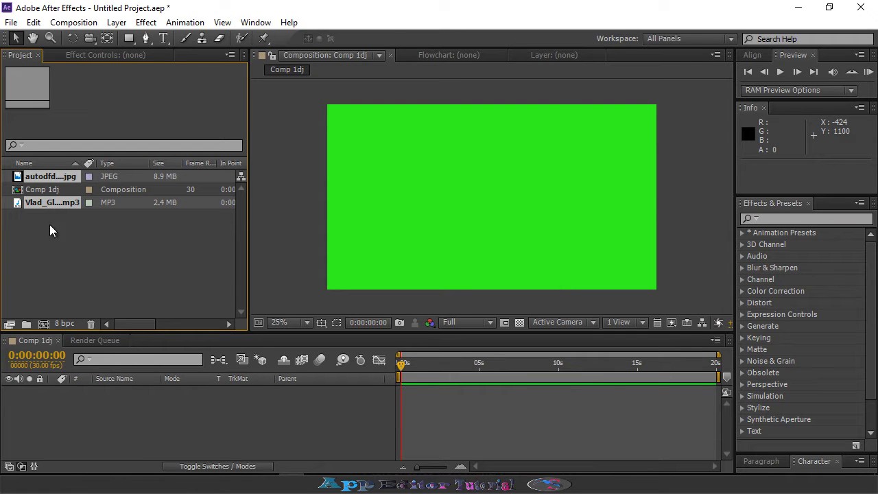
- Add the photo and music as layers and resize the photo to fill the frame
left_click_drag(50, 230, 32, 388)
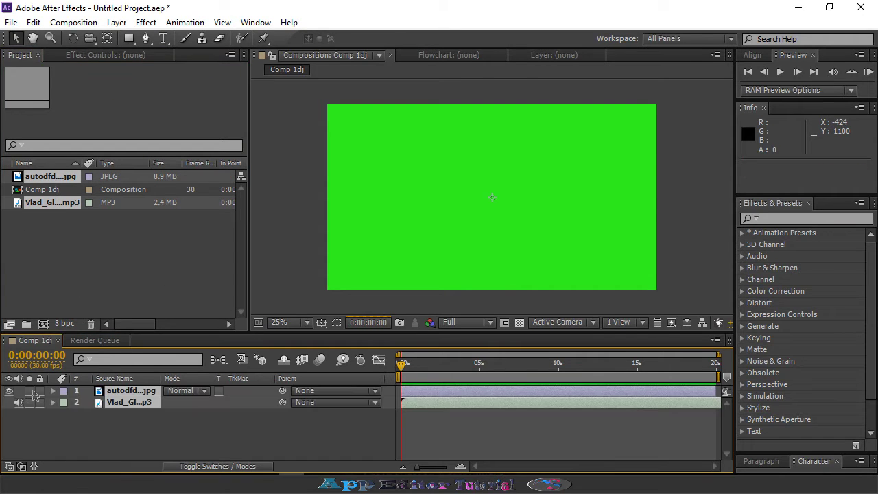
scroll(601, 281, "down", 1)
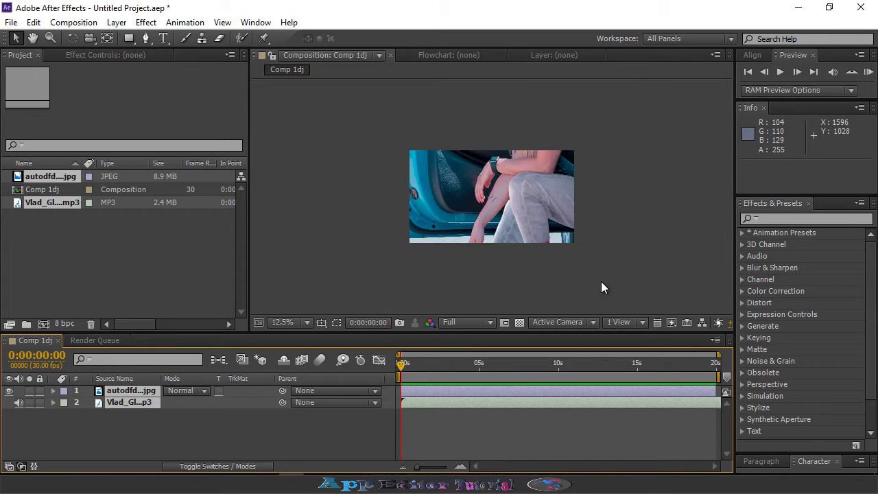
scroll(610, 281, "down", 1)
left_click_drag(618, 282, 536, 219)
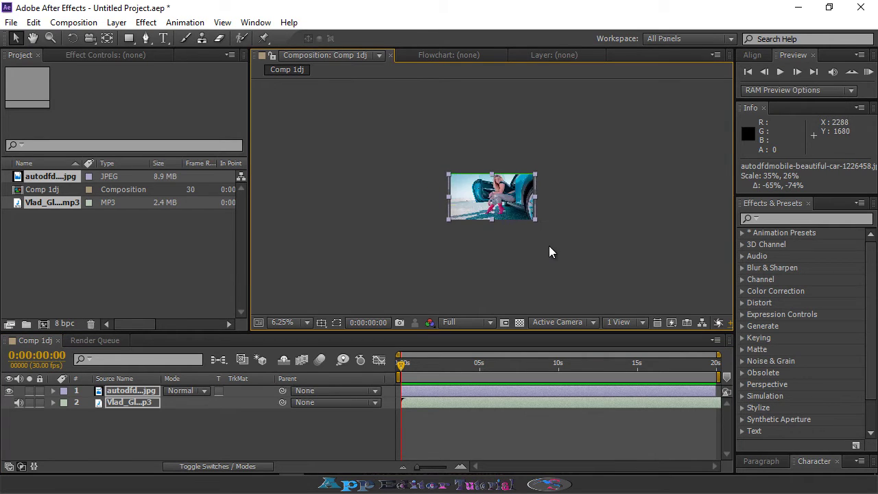
key("period")
key("period")
left_click_drag(319, 195, 328, 196)
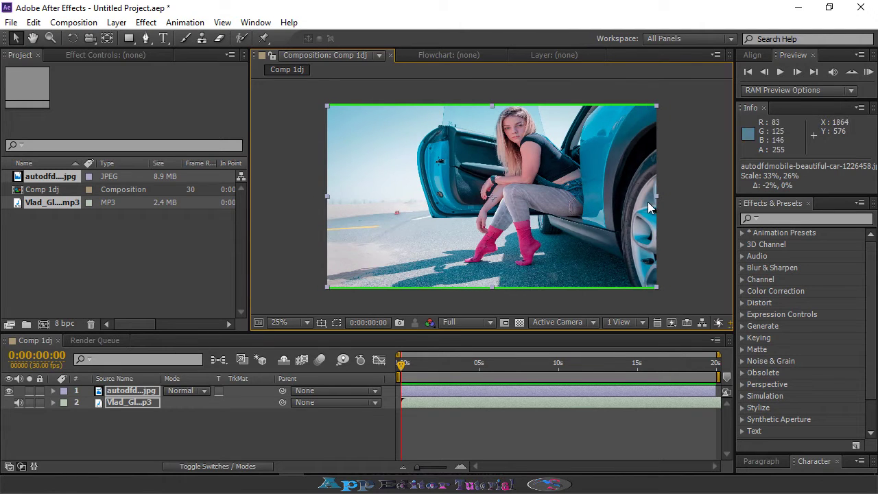
left_click_drag(492, 106, 492, 104)
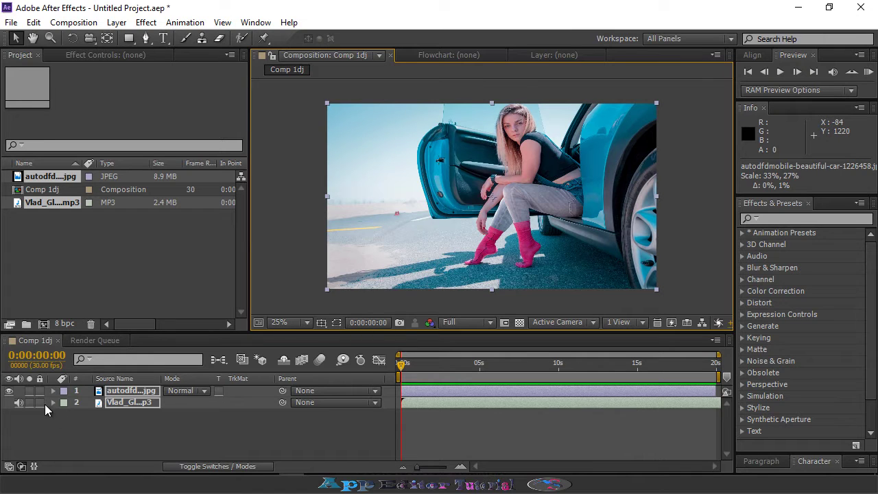
- Lock both layers, set the viewer to 100%, and toggle the title/action safe margins off
left_click(40, 390)
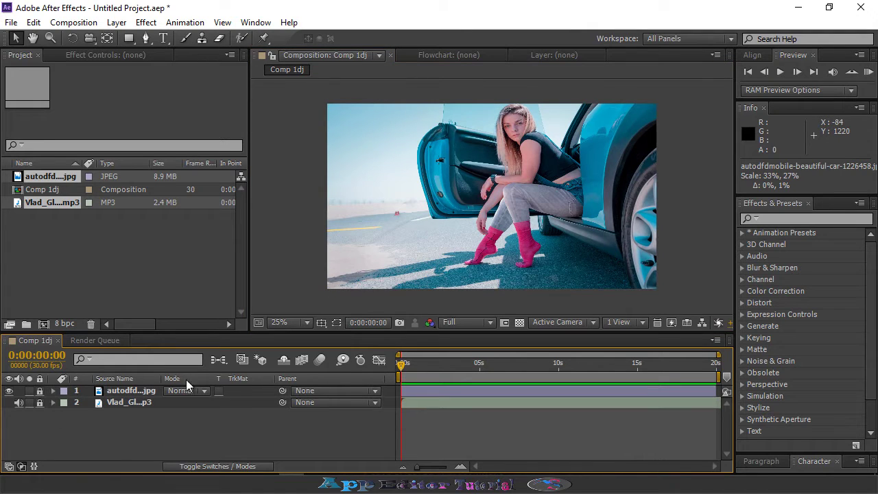
left_click(295, 323)
left_click(300, 88)
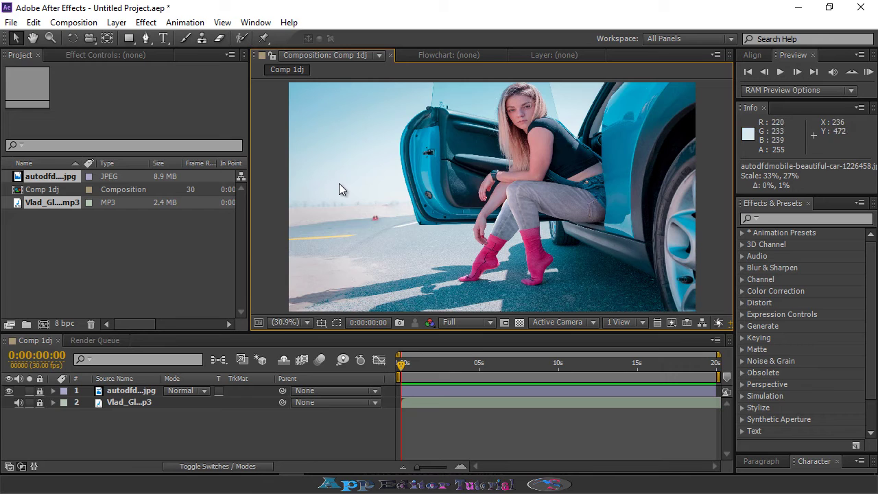
left_click(322, 323)
left_click(346, 337)
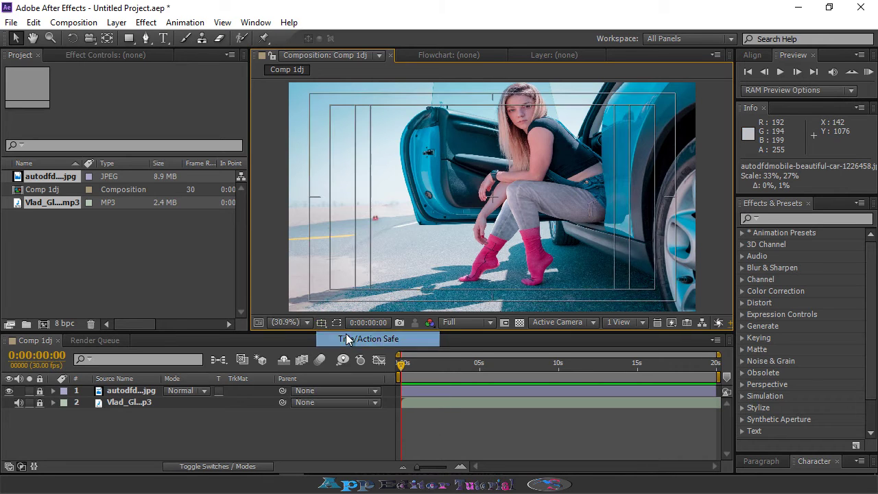
left_click(321, 322)
left_click(343, 336)
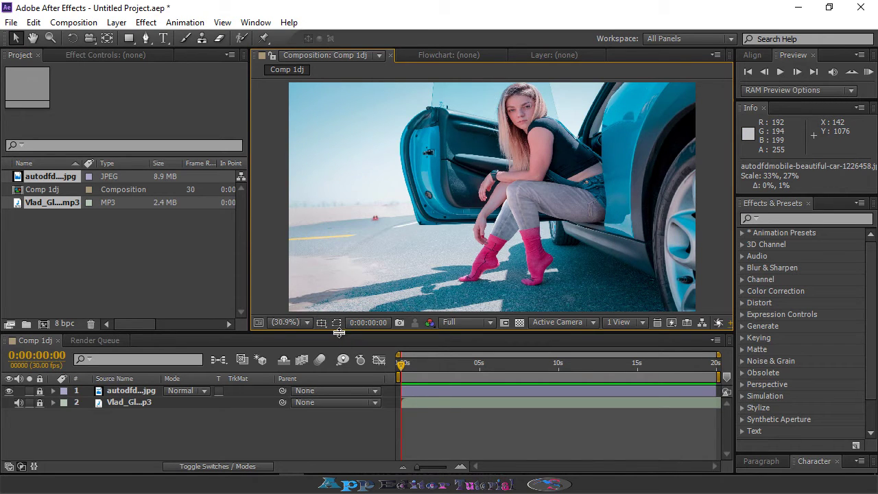
- Add a green 1920×1080 solid named 'Green Solid 1dj2' above the car photo
right_click(264, 420)
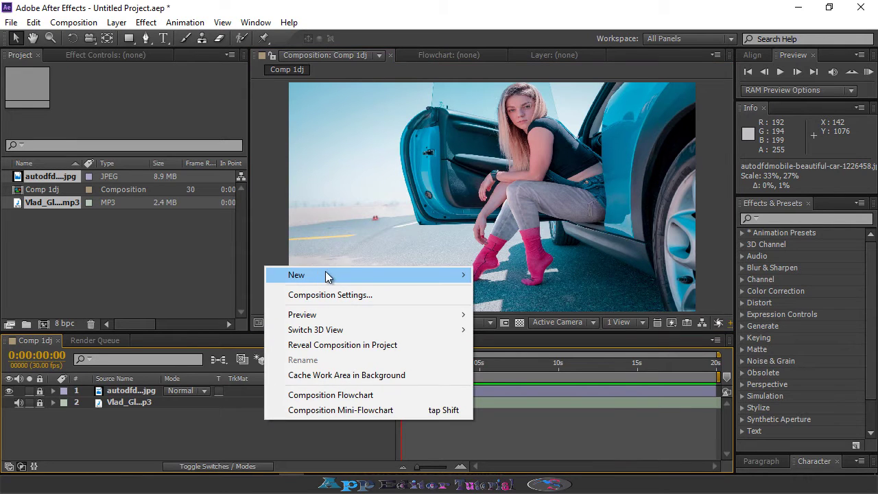
mouse_move(371, 274)
left_click(505, 310)
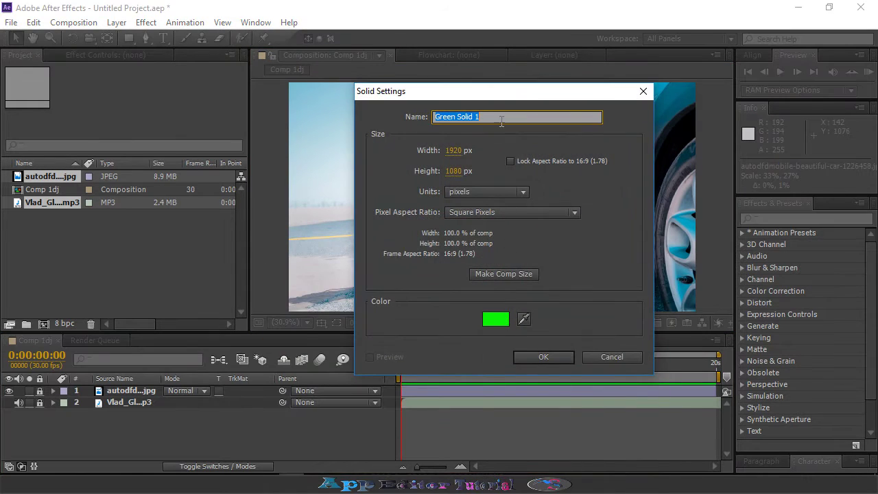
left_click(502, 119)
type("dj2")
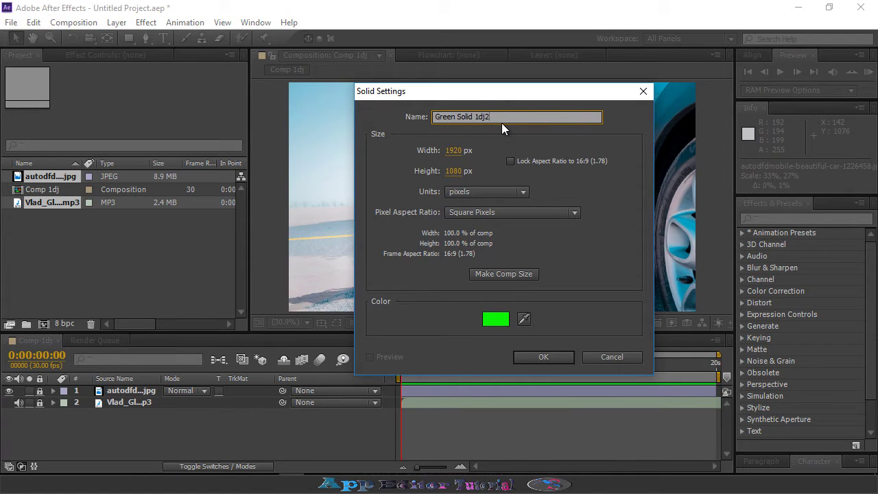
left_click(552, 357)
left_click(777, 219)
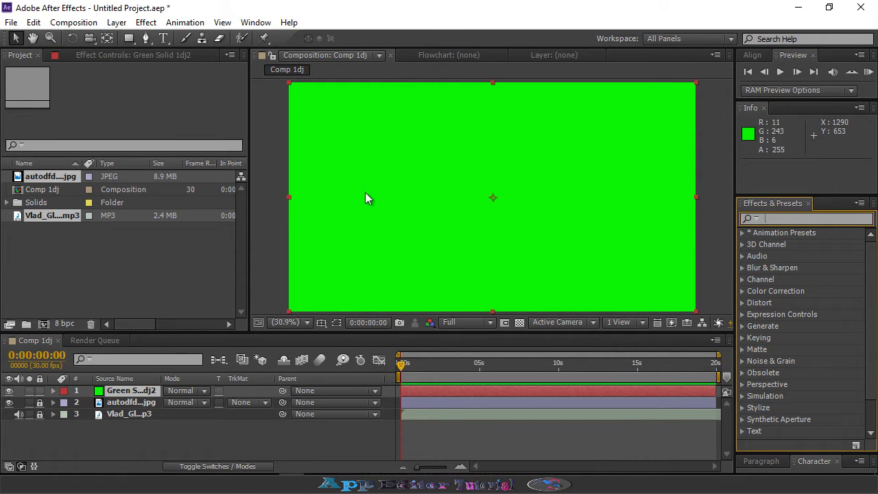
- Mask the solid into a circle with the Ellipse tool, centre its anchor, and nudge it to 901.8, 459.2
mouse_move(128, 38)
left_mouse_down()
mouse_move(134, 56)
mouse_move(187, 67)
left_mouse_up()
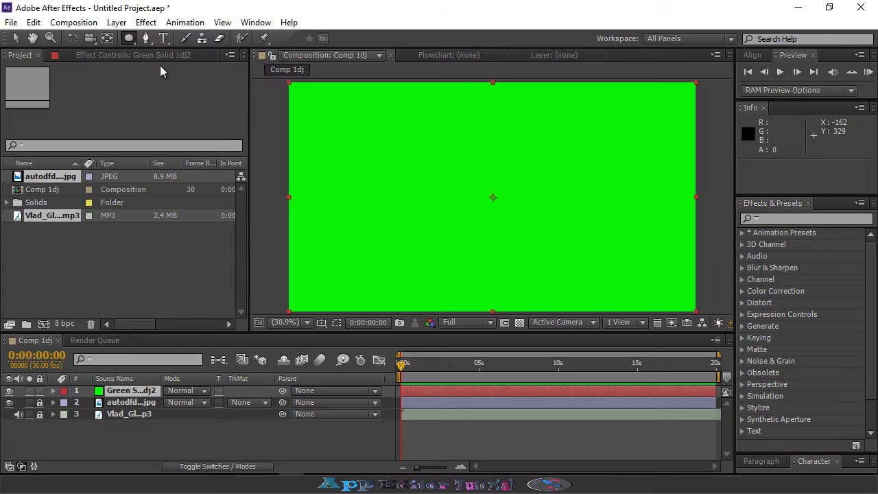
left_click_drag(346, 130, 439, 222)
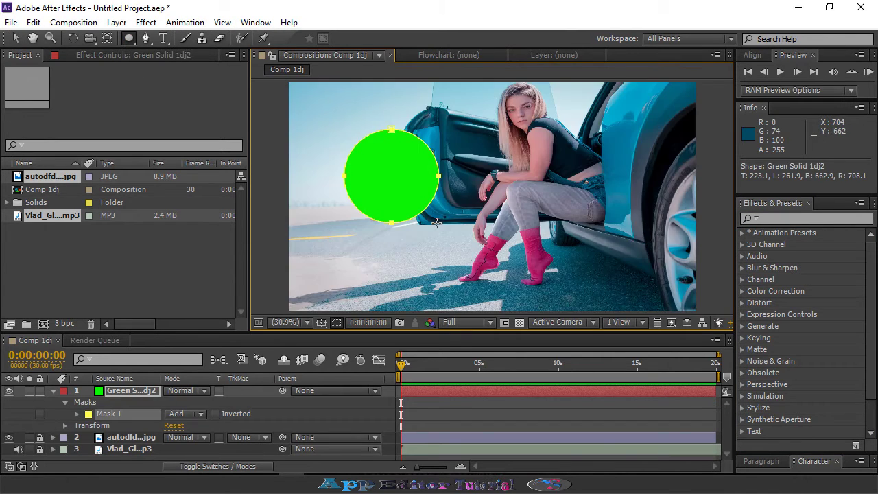
left_click(107, 37)
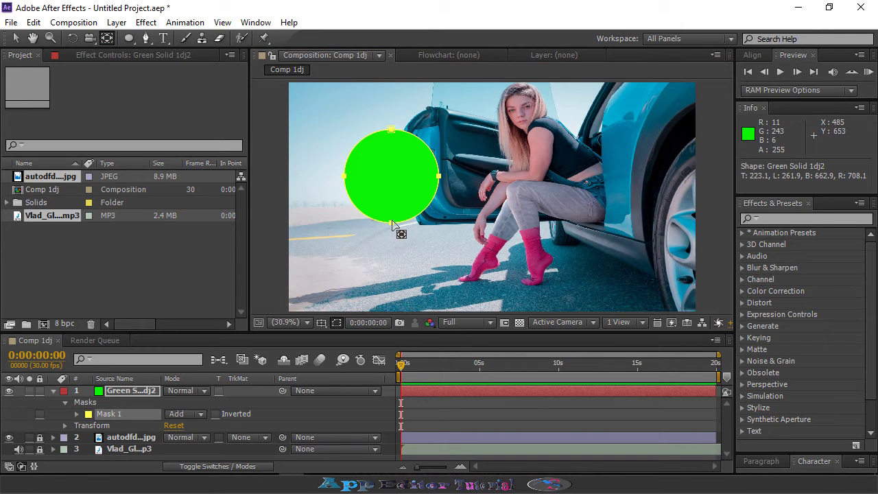
left_click(393, 220)
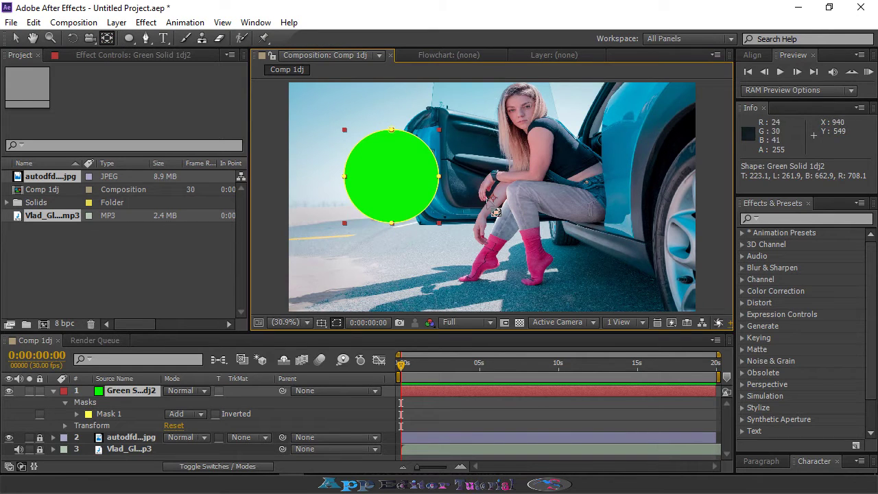
left_click_drag(403, 199, 399, 196)
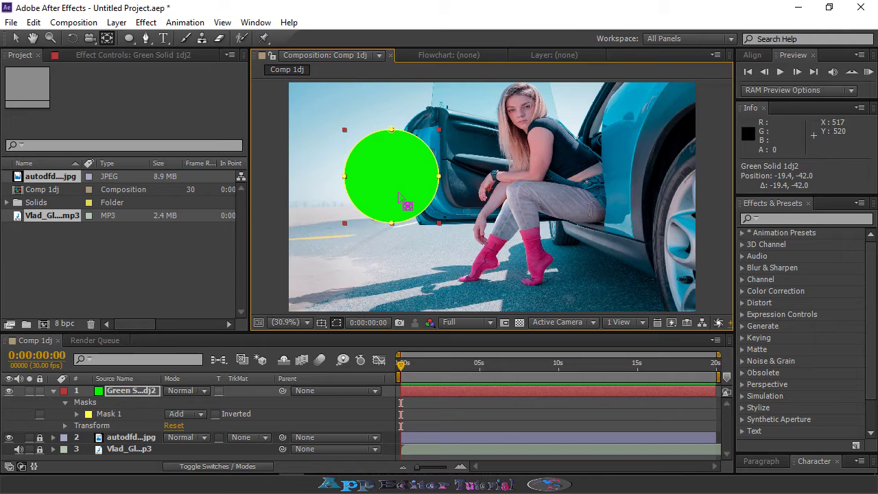
key("v")
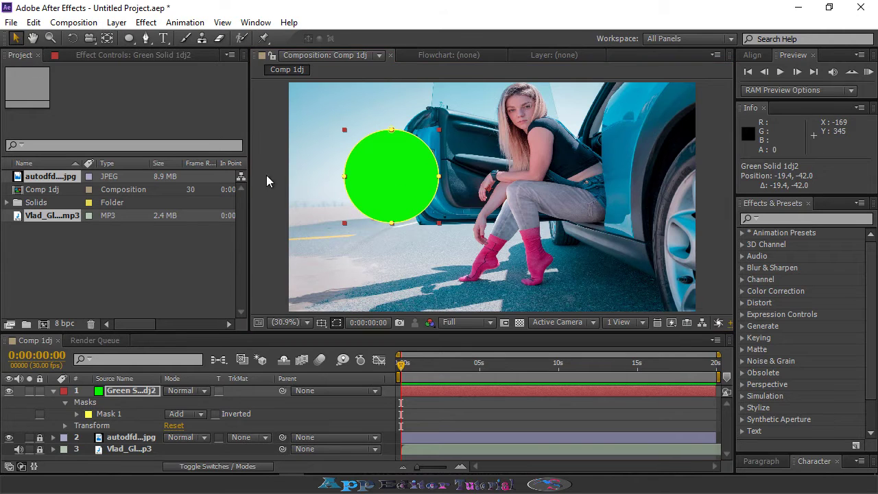
left_click_drag(405, 206, 401, 200)
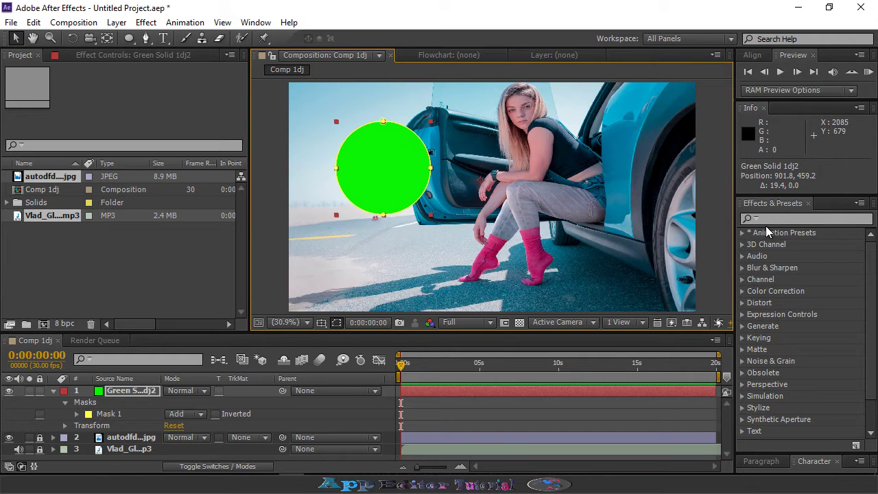
- Hide mask outlines and apply the Audio Spectrum effect to the green solid
left_click(336, 322)
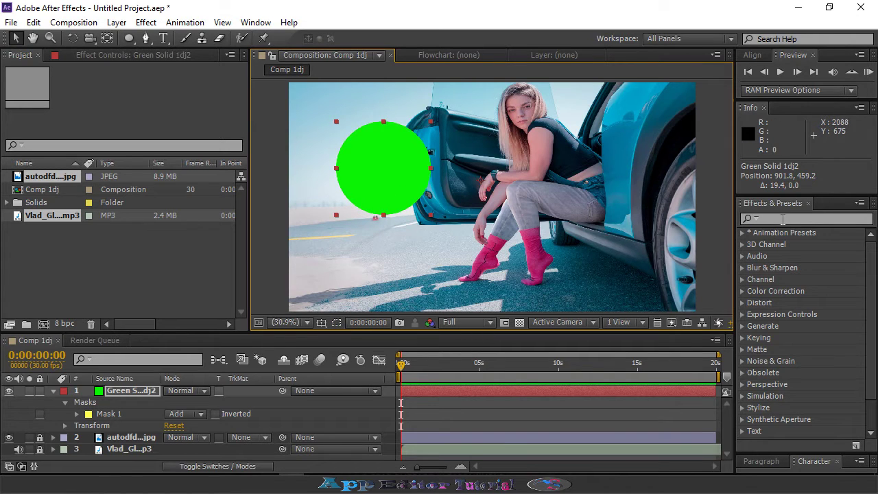
left_click(775, 217)
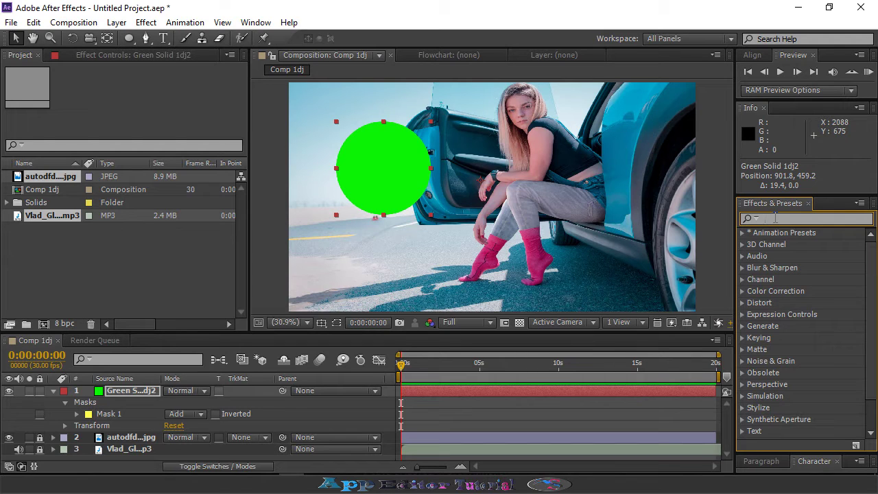
type("au")
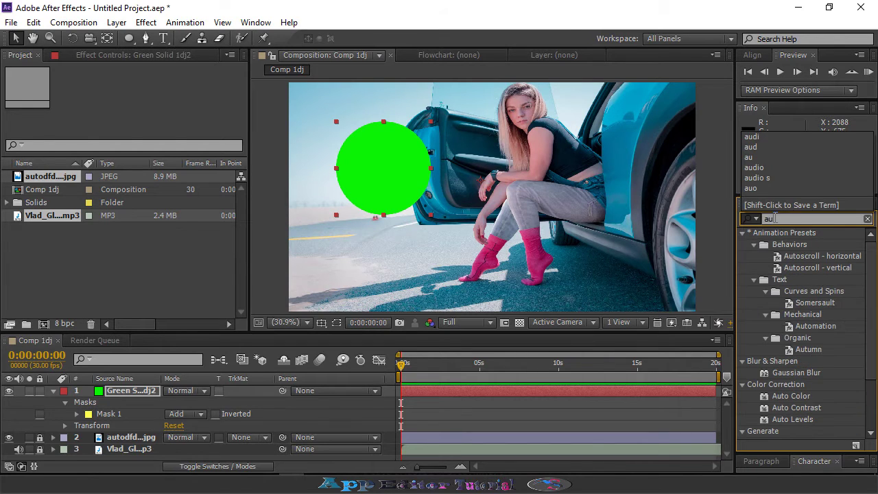
type("d")
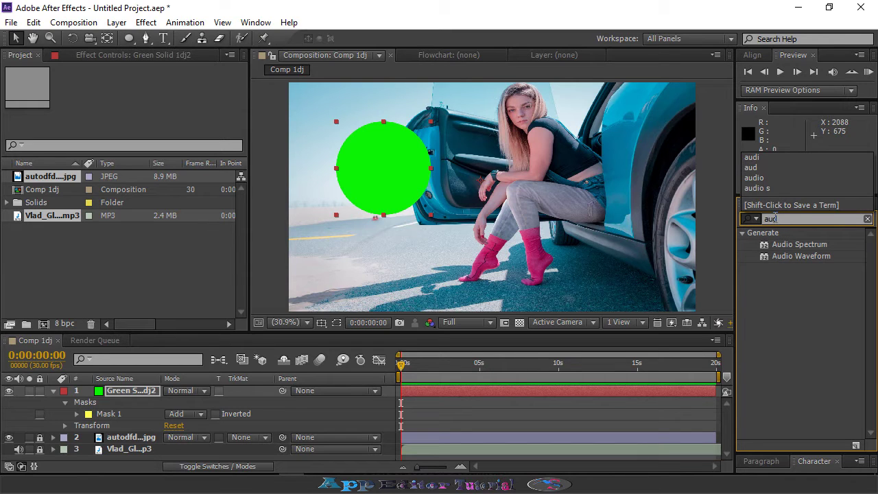
left_click_drag(796, 244, 403, 189)
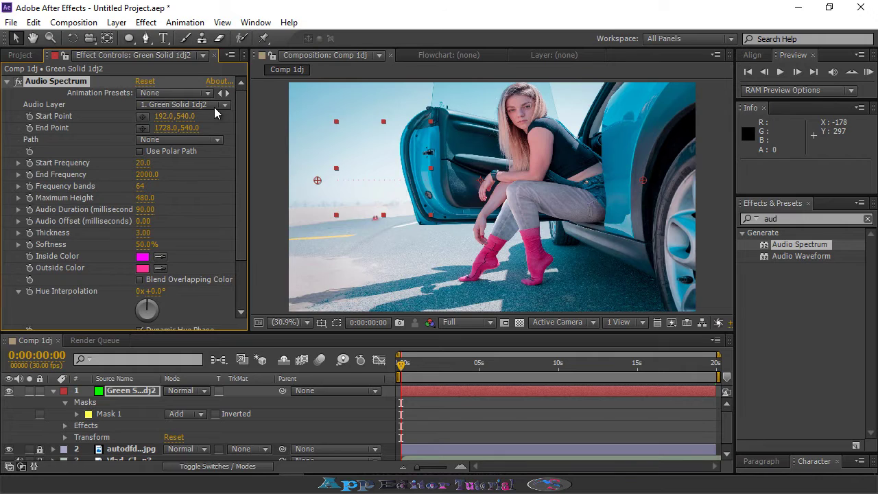
- Set Audio Layer to the MP3 track, Path to Mask 1, and Mask 1's mode to None
left_click(209, 106)
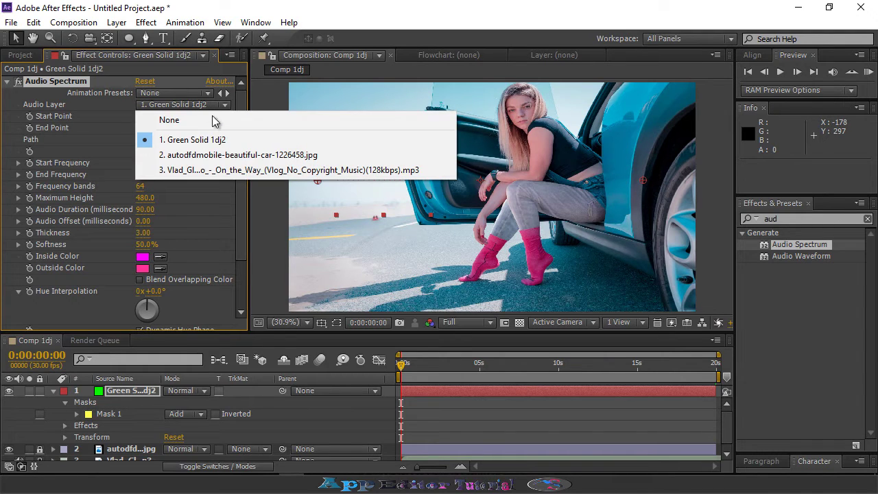
left_click(241, 172)
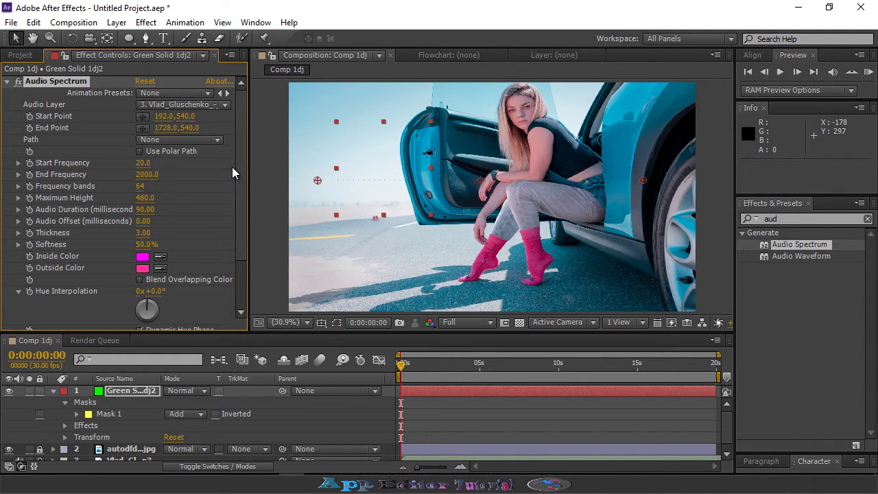
left_click(196, 139)
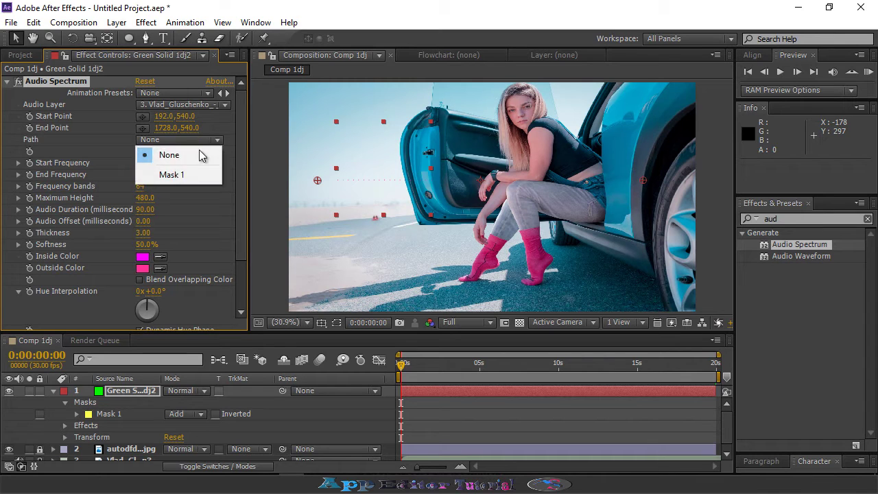
left_click(196, 172)
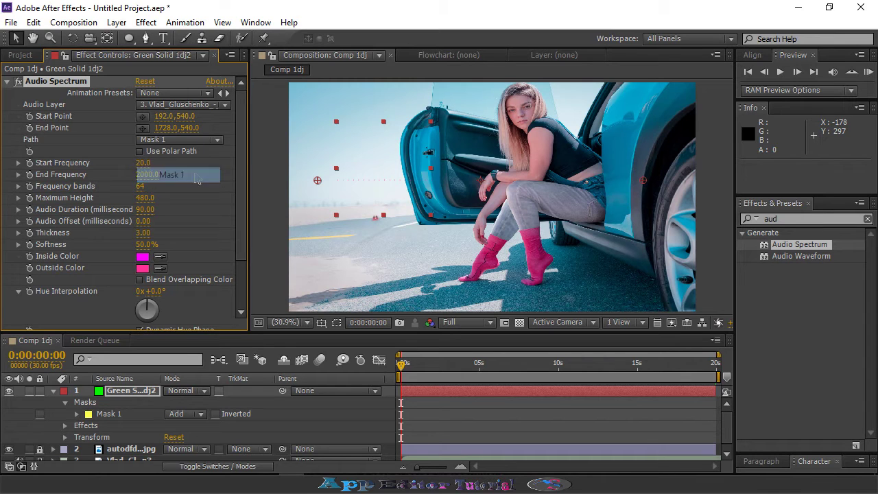
left_click(194, 415)
left_click(194, 309)
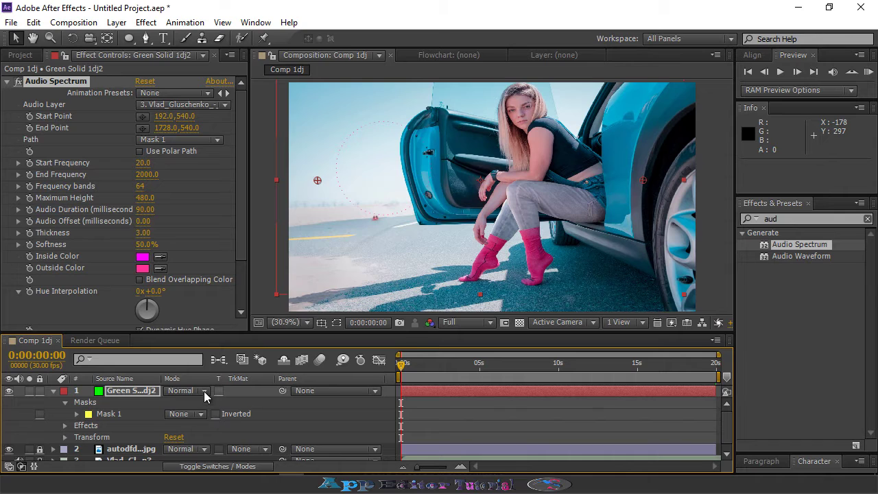
left_click(204, 391)
left_click(178, 394)
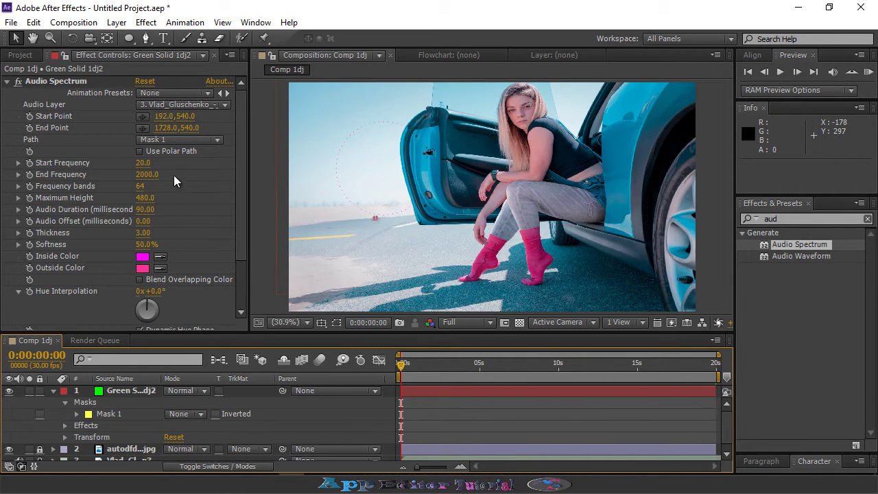
- Save the project, then set End Frequency to 300 and Frequency bands to 100
key("ctrl+s")
left_click(161, 172)
type("300")
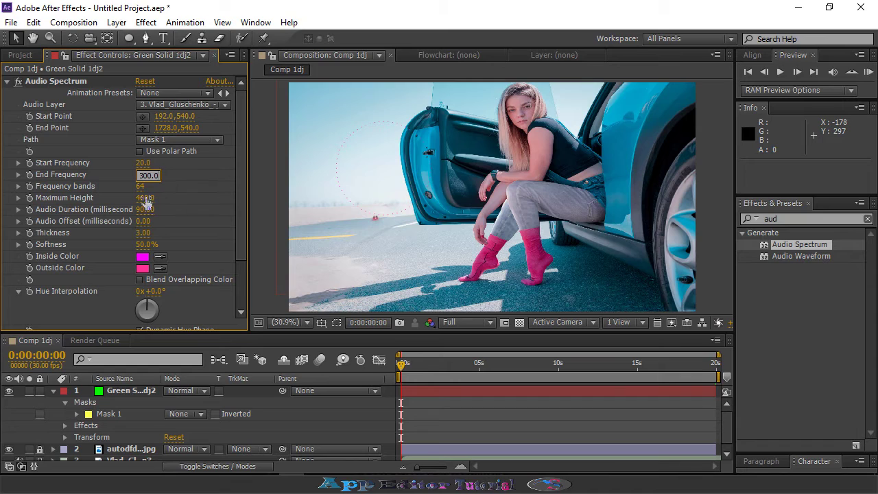
key("Return")
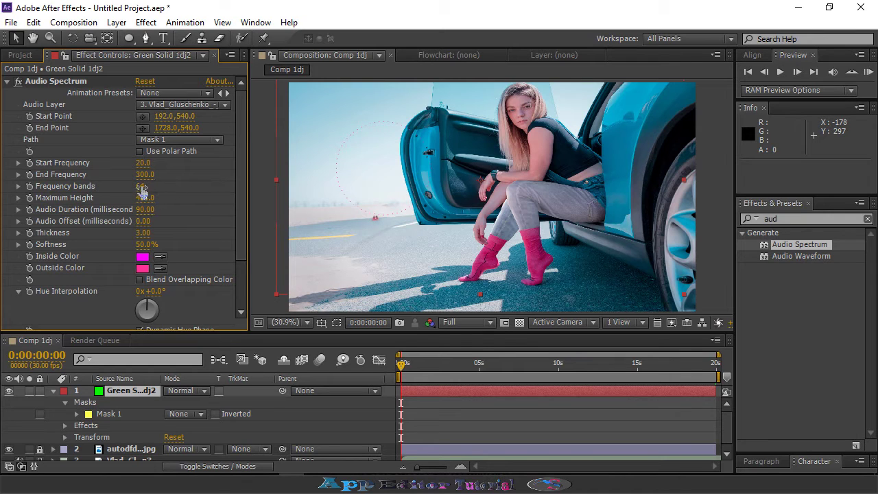
left_click(142, 188)
type("1")
type("0")
type("0")
key("Return")
- Keep Maximum Height at 480 and set Thickness to 7.1
left_click(152, 198)
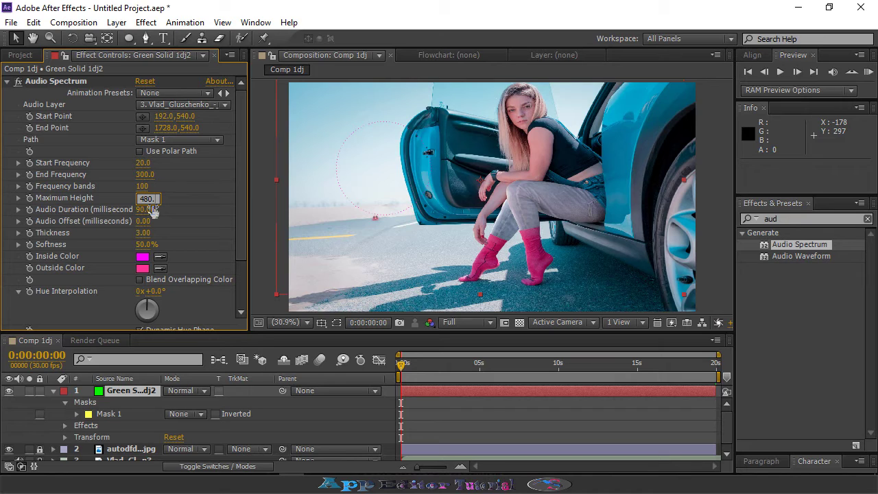
left_click(171, 199)
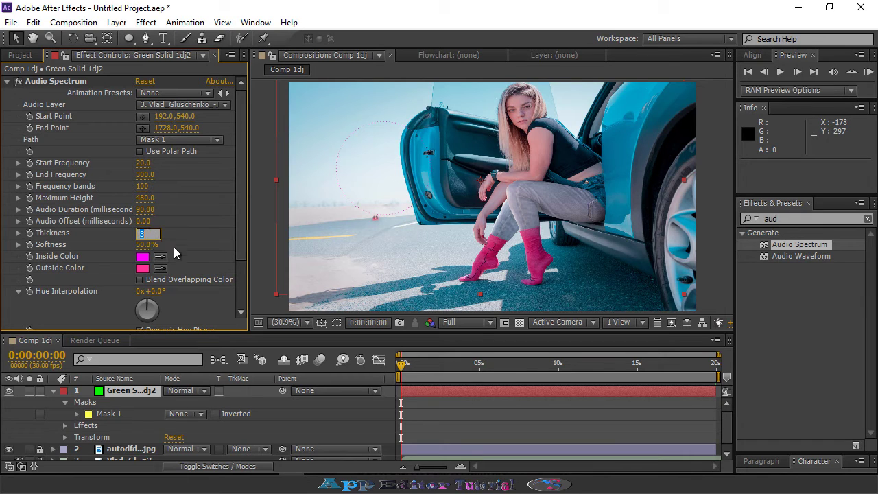
key("BackSpace")
type("7.")
type("10")
- Move to 0:00:01:10 and preview the spectrum animation
left_click_drag(401, 364, 422, 375)
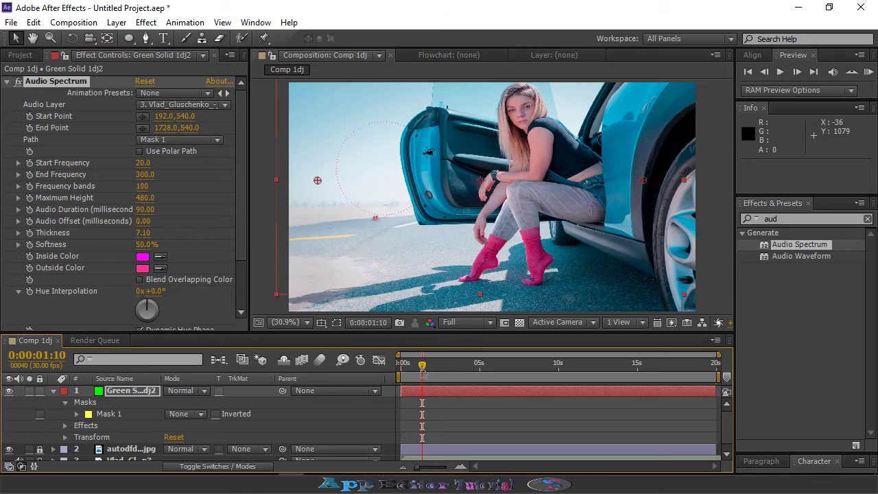
left_click(779, 72)
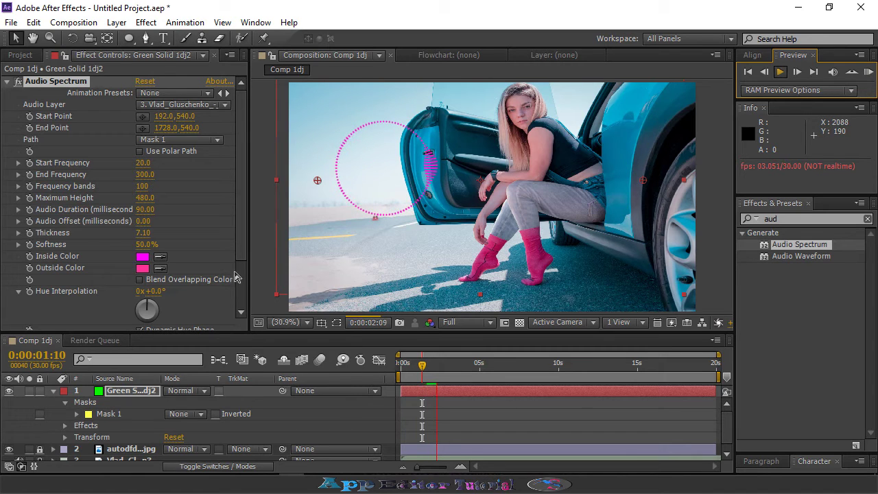
key("space")
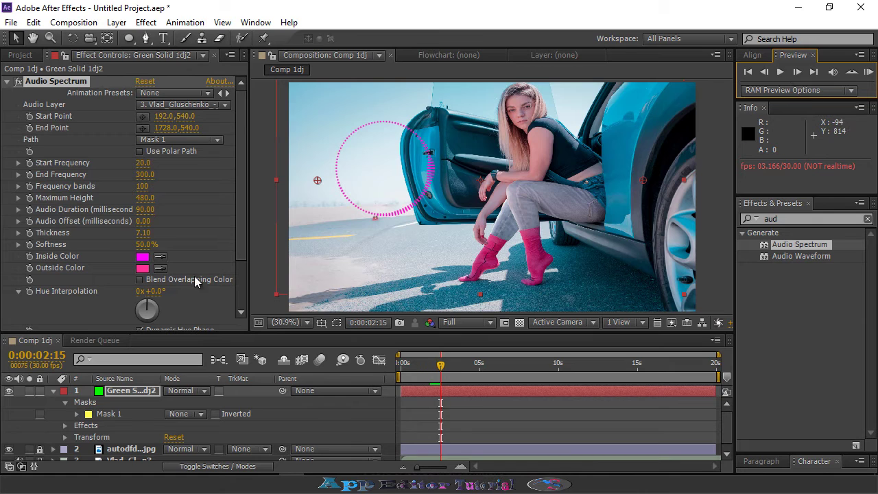
- Set Side Options to Side A and preview the pulsing magenta ring again
scroll(168, 295, "down", 3)
left_click(197, 305)
left_click(178, 314)
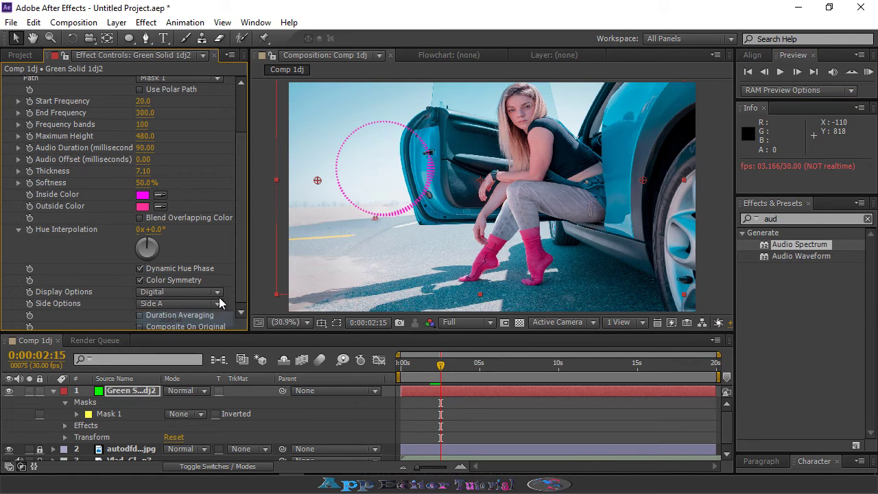
left_click(779, 72)
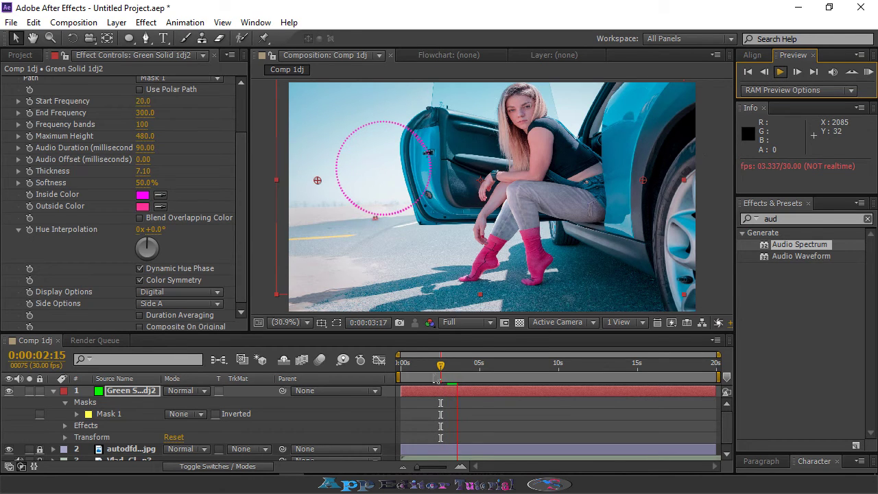
mouse_move(459, 366)
left_mouse_down()
mouse_move(506, 366)
mouse_move(396, 375)
left_mouse_up()
- Collapse the green solid's properties and play a preview of the full composition
left_click(53, 391)
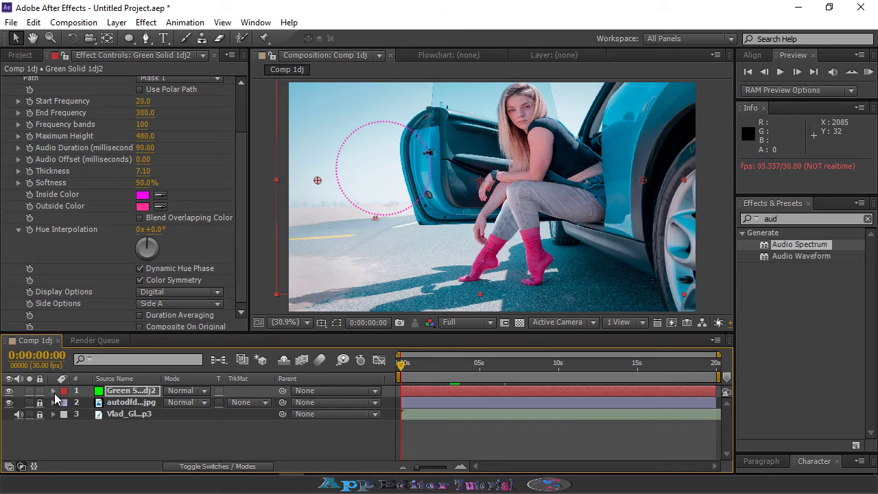
left_click(779, 73)
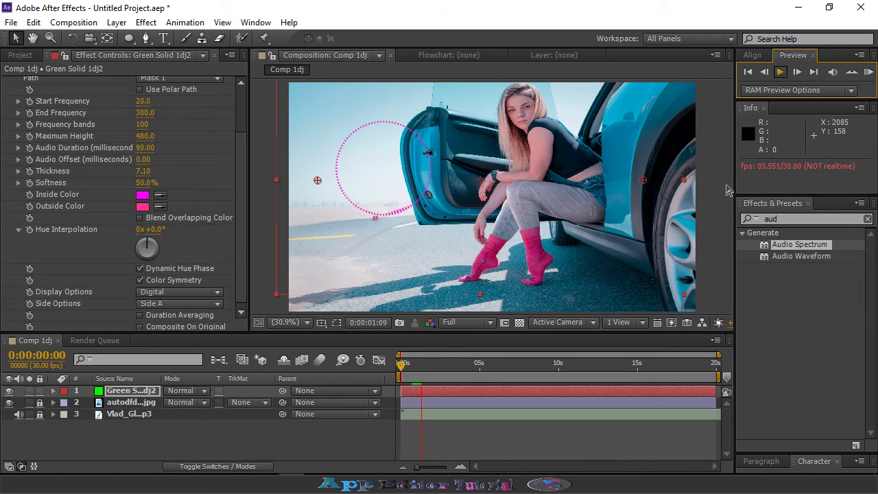
left_click(779, 73)
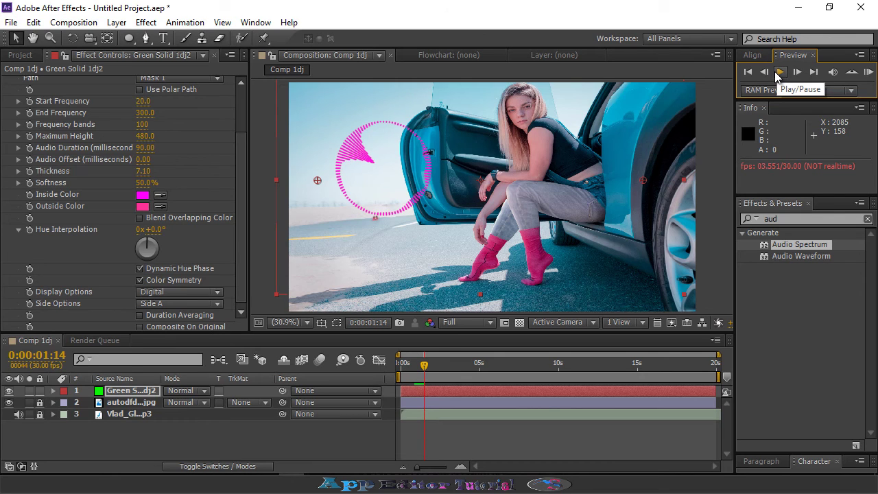